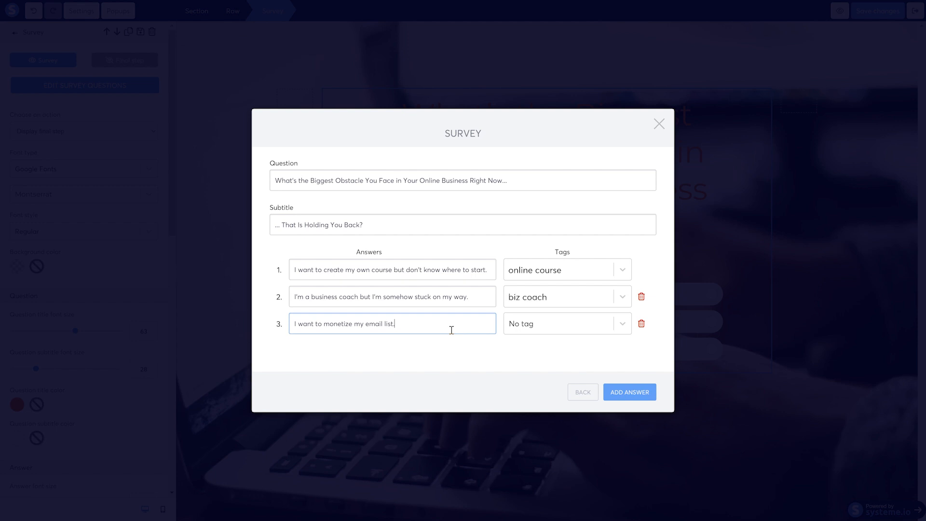
# Assign the email marketing tag to the third survey answer and close the survey questions
pyautogui.click(646, 371)
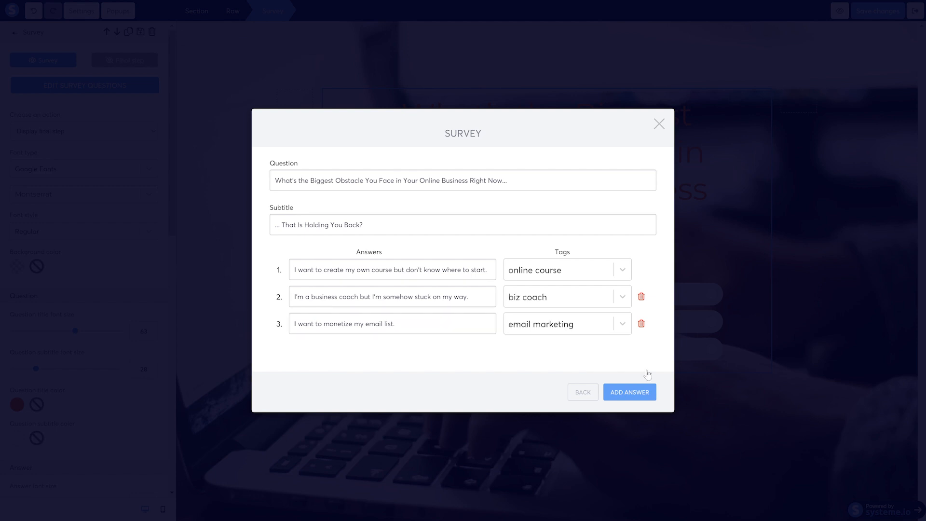
pyautogui.click(659, 124)
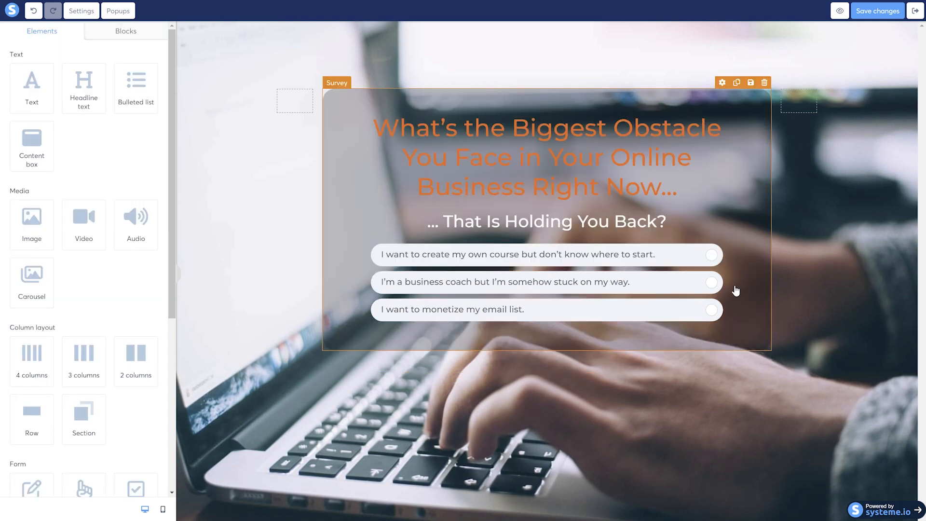
# In the survey's final step, set the button text to "Submit My Answer" with the subtext "Yes, I Want Your Support Now!"
pyautogui.click(612, 230)
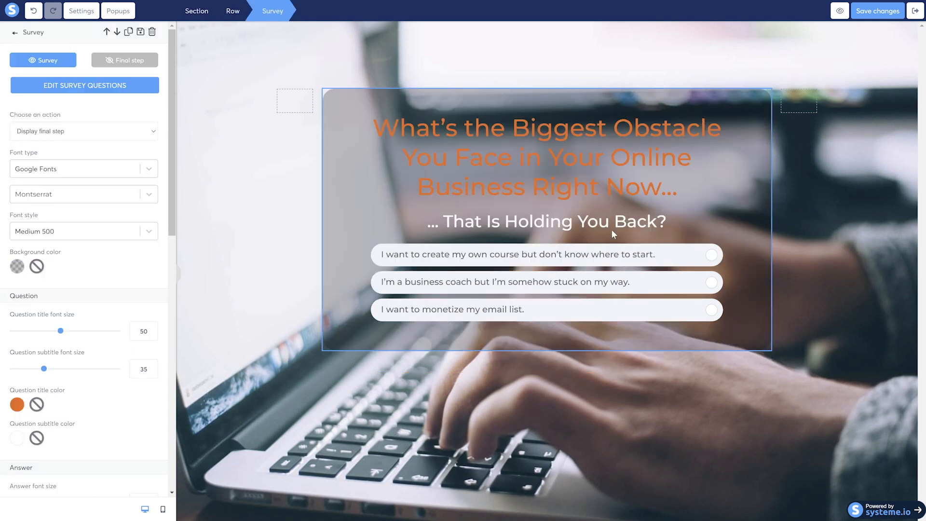
pyautogui.click(149, 60)
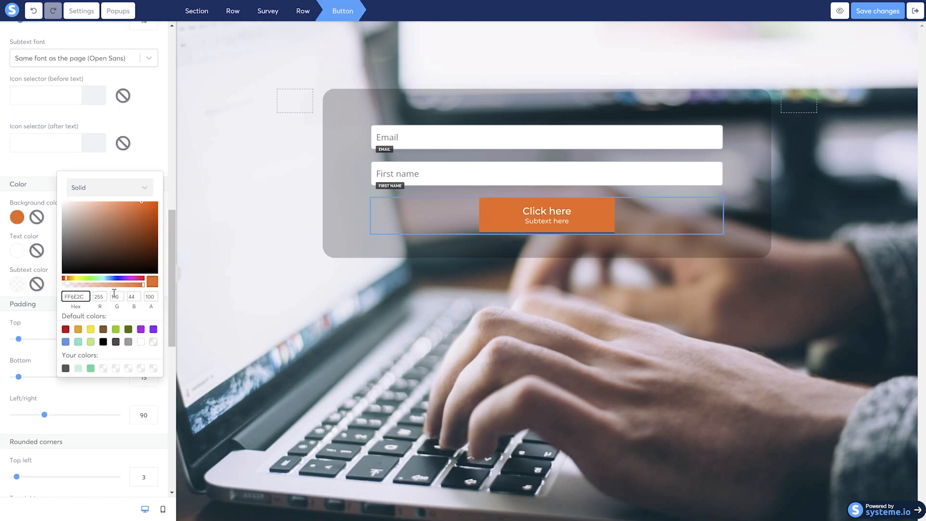
pyautogui.click(171, 248)
pyautogui.moveTo(172, 248); pyautogui.dragTo(172, 150)
pyautogui.tripleClick(85, 167)
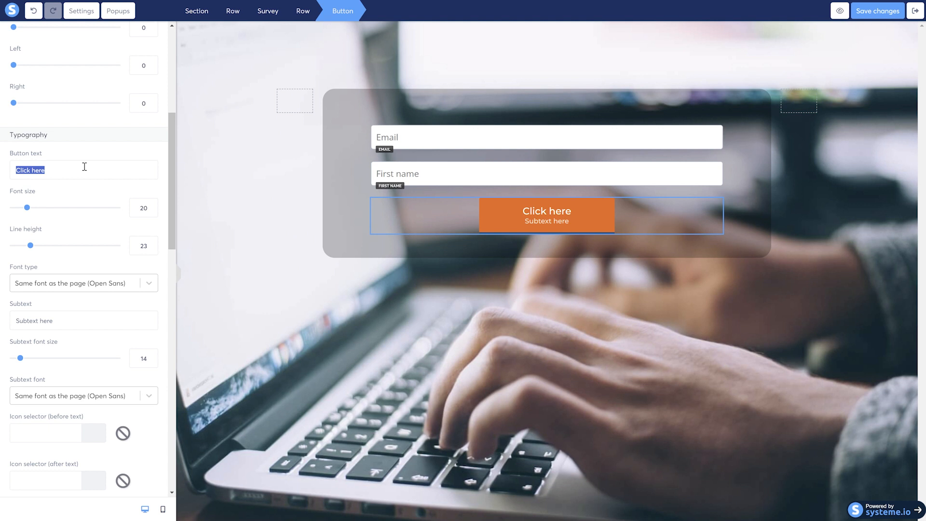
pyautogui.write('Su')
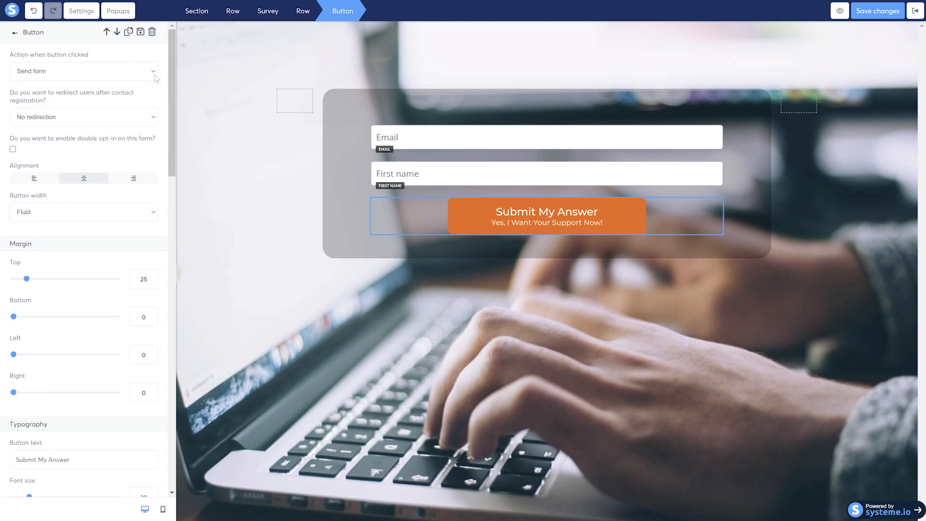
# Review the button's available click actions and its redirection options after contact registration
pyautogui.click(156, 76)
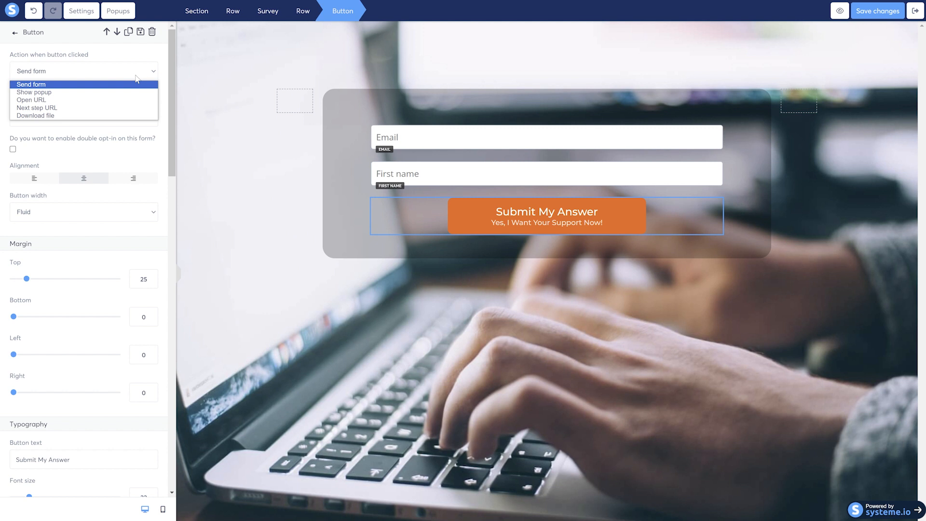
pyautogui.click(163, 75)
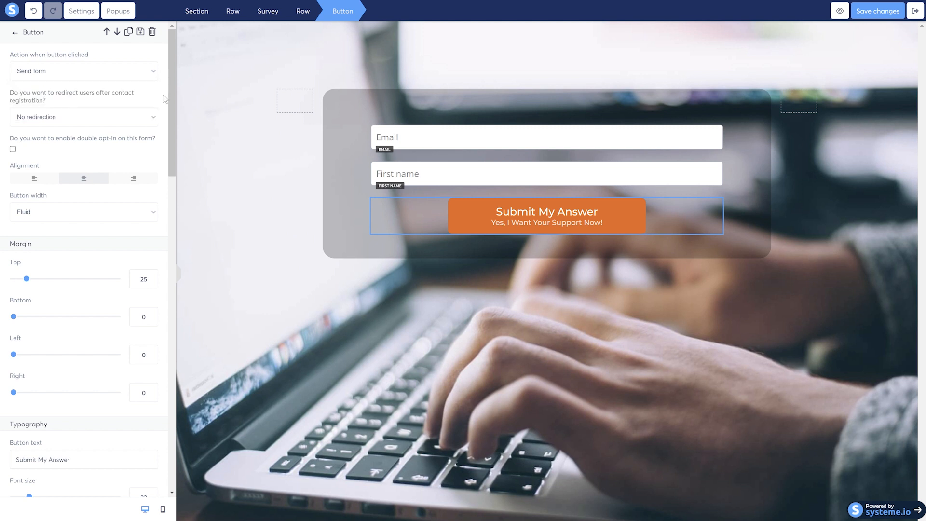
pyautogui.click(155, 118)
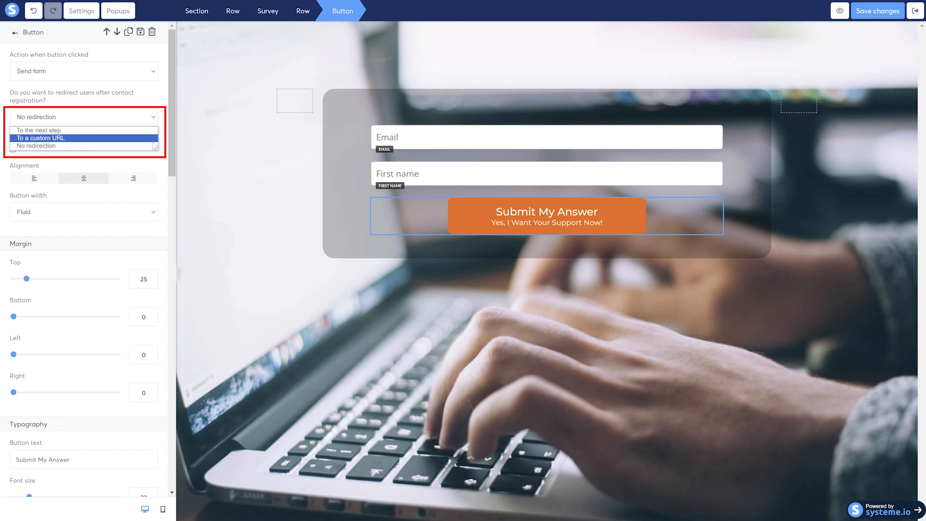
pyautogui.click(168, 123)
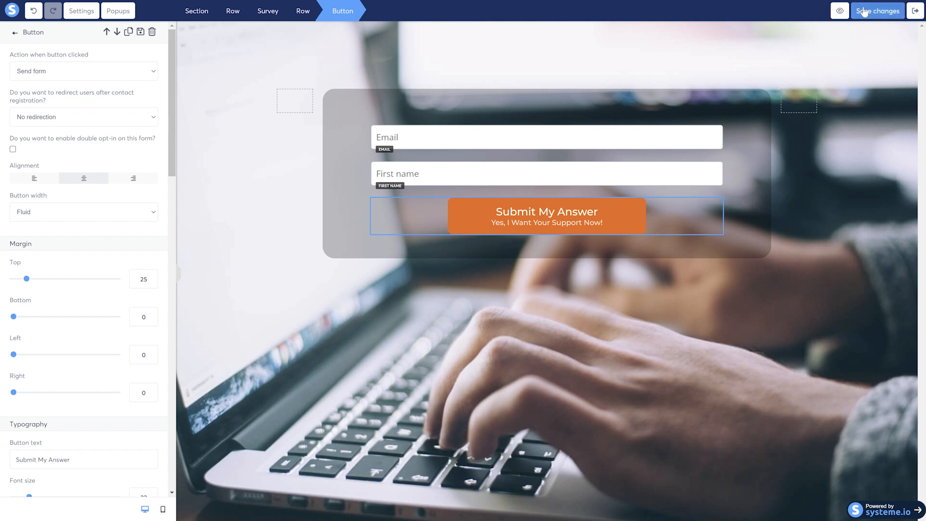
# Exit the page editor and view the live Test Quiz funnel step in full screen
pyautogui.click(840, 14)
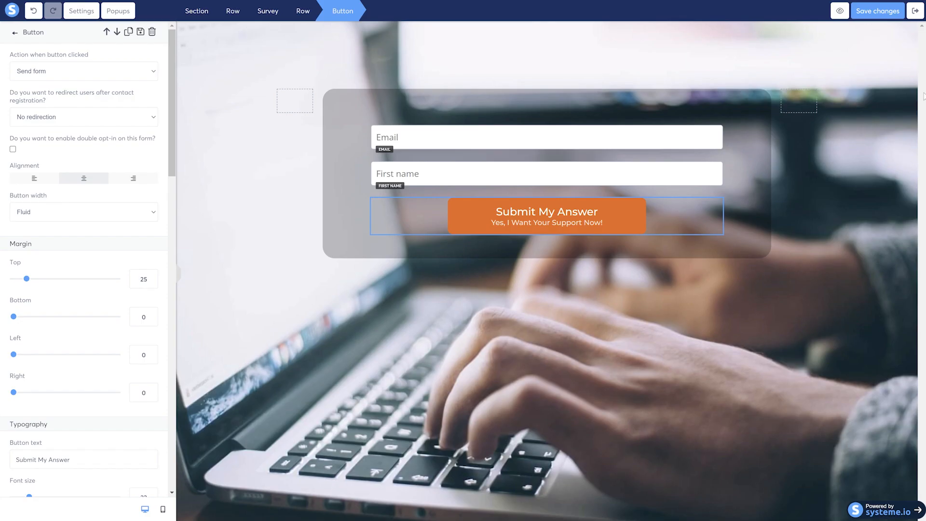
pyautogui.click(913, 13)
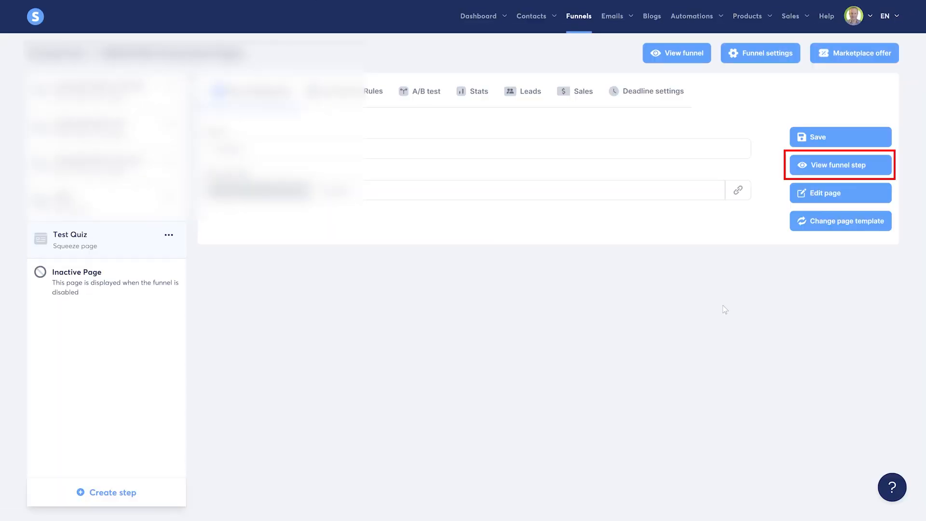
pyautogui.click(845, 175)
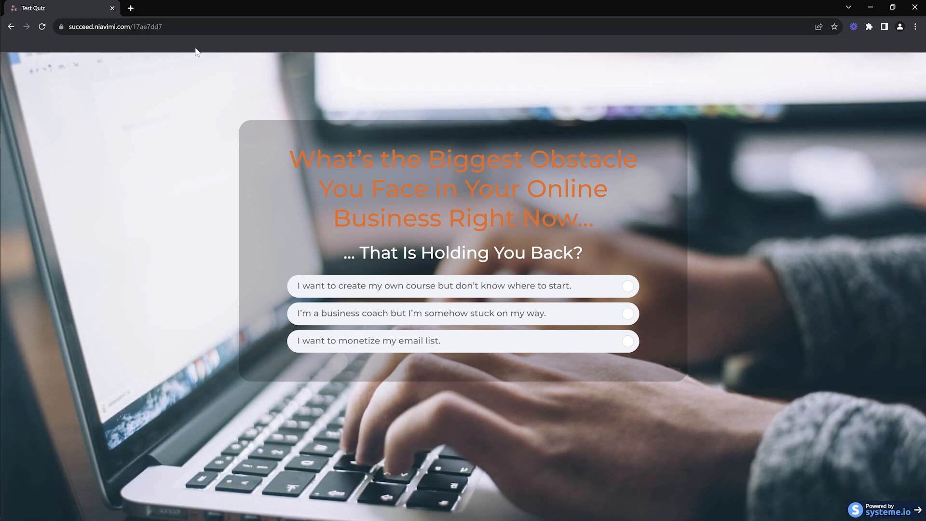
pyautogui.press('F11')
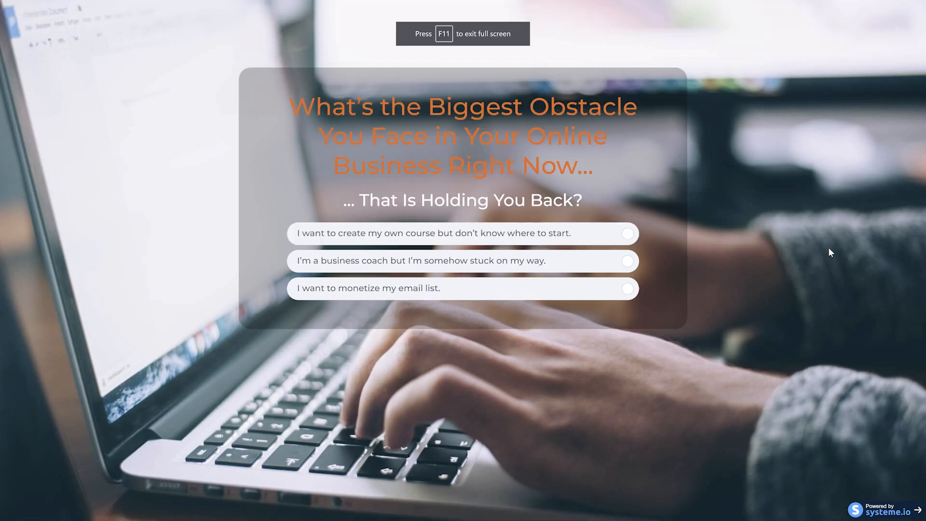
# Answer the quiz with the stuck business coach option, fill in the contact's email and first name, and submit the answer
pyautogui.click(628, 261)
pyautogui.click(558, 113)
pyautogui.write('[unreadable][unreadable]')
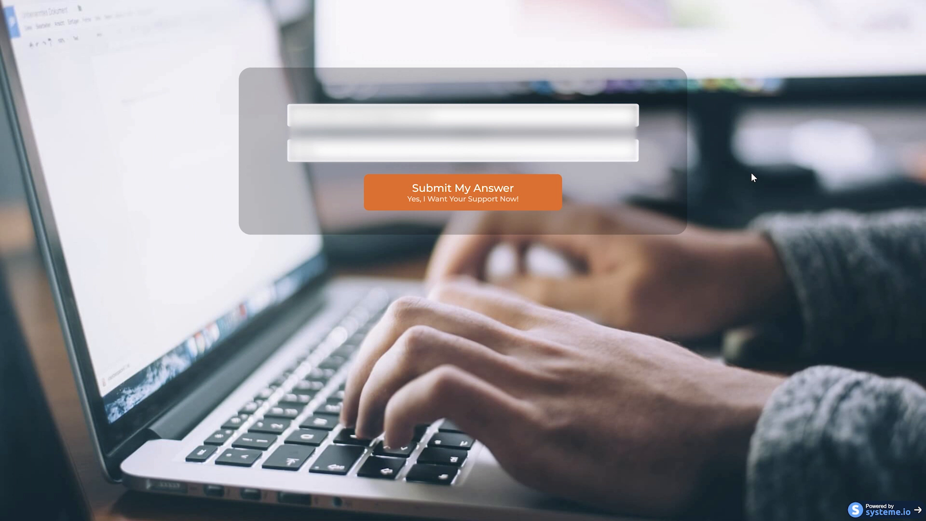
pyautogui.click(438, 201)
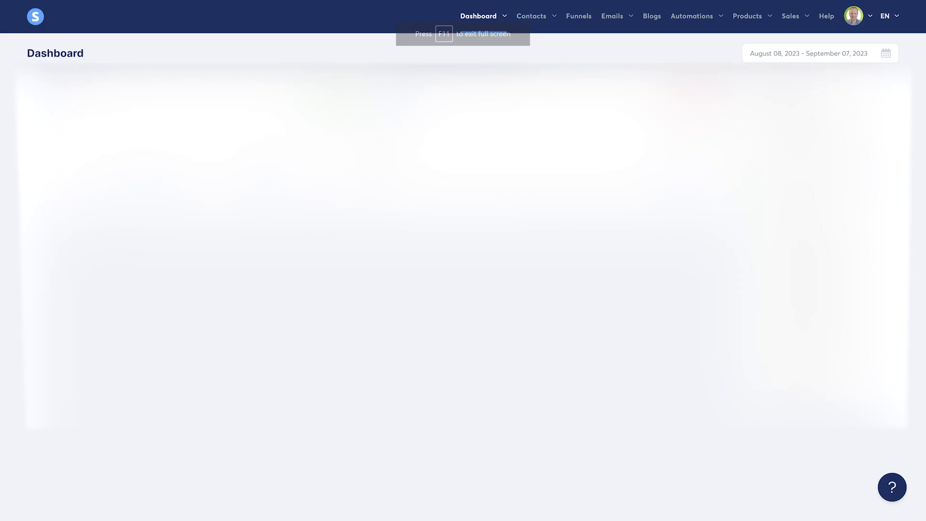
# Open the most recently registered contact and examine its assigned tags and Surveys section for the Test Quiz entry
pyautogui.moveTo(540, 17)
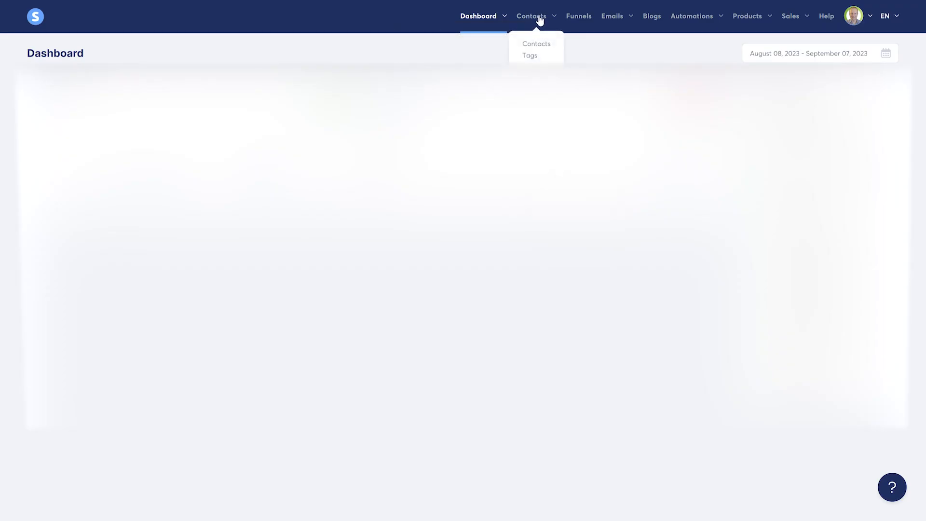
pyautogui.click(536, 44)
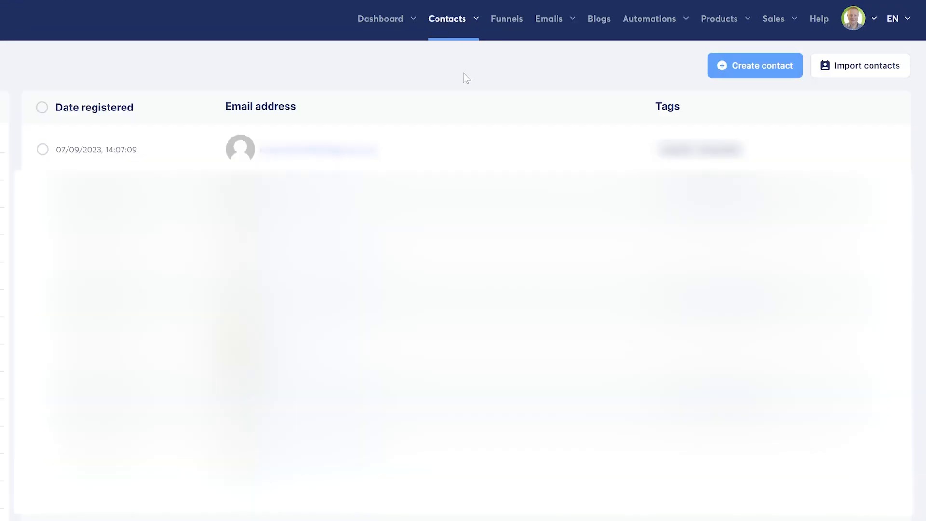
pyautogui.click(358, 161)
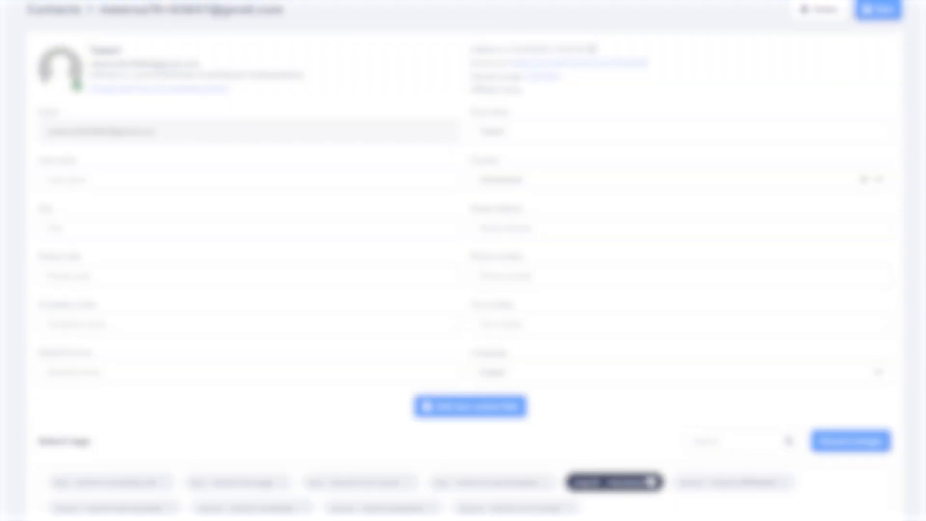
pyautogui.scroll(-1, 464, 261)
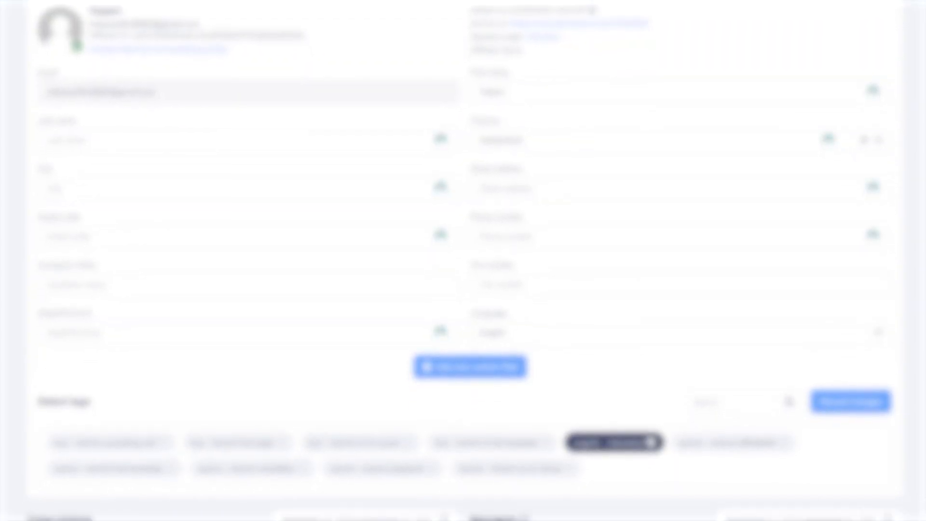
pyautogui.scroll(-6, 463, 261)
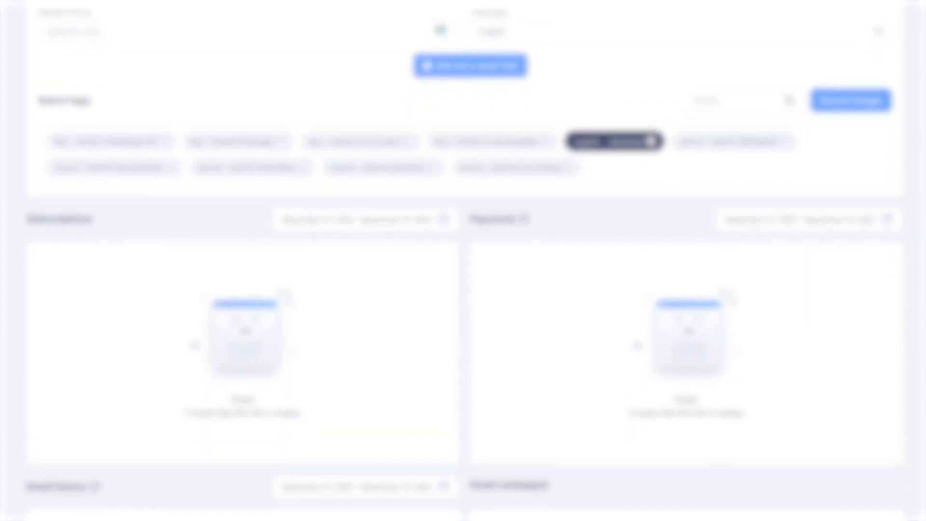
pyautogui.scroll(-6, 464, 261)
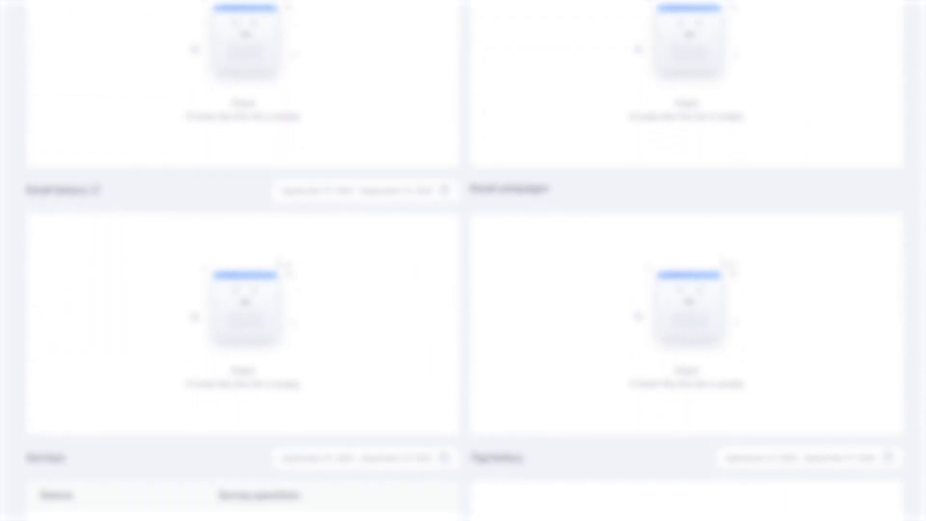
pyautogui.scroll(-4, 463, 261)
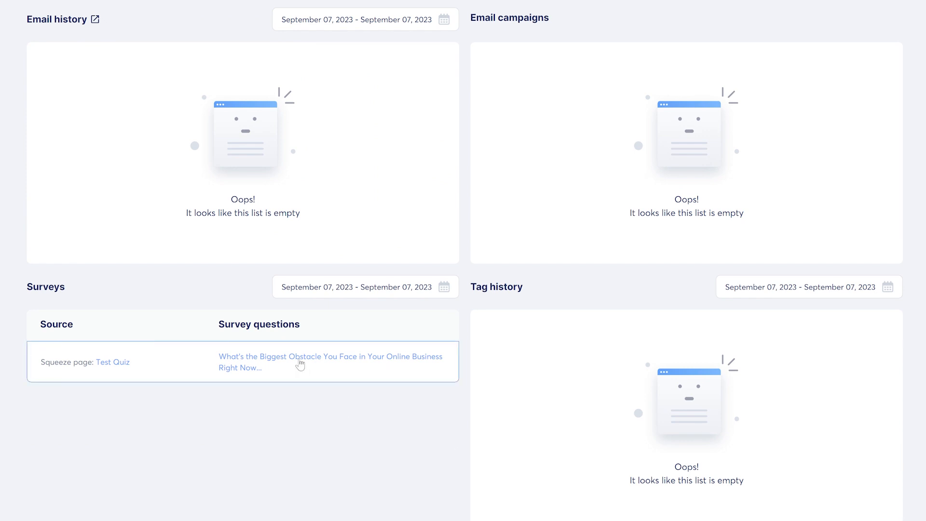
pyautogui.moveTo(300, 364)
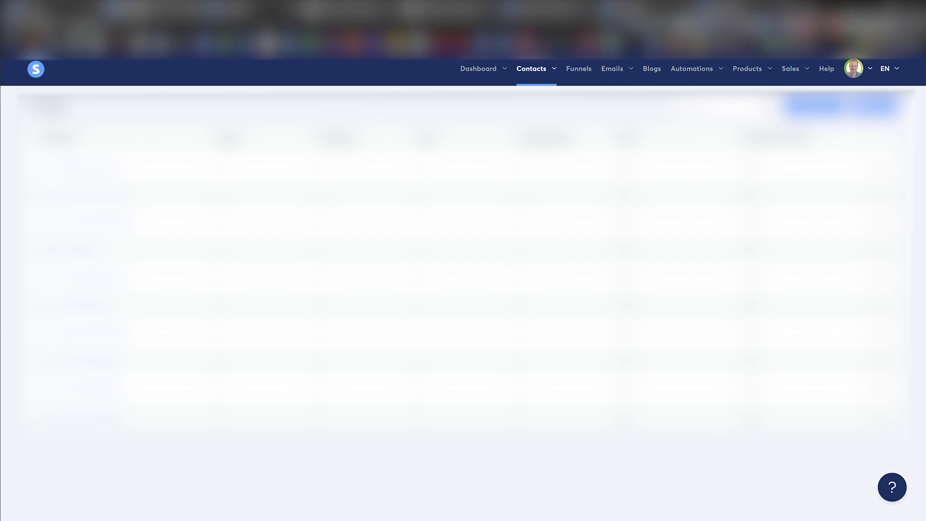
# Go to the automation rules and start creating a new rule
pyautogui.click(692, 73)
pyautogui.click(693, 99)
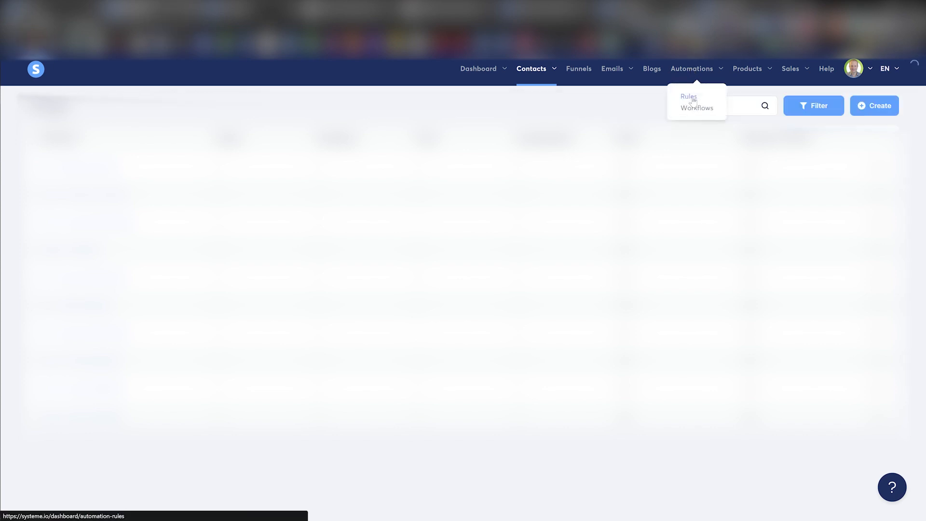
pyautogui.click(860, 107)
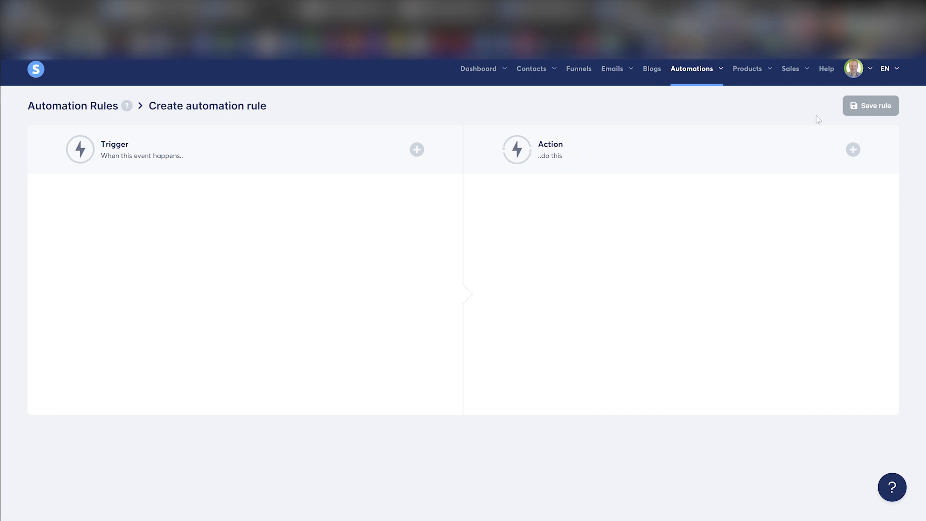
# Add a Tag added trigger to the automation rule and choose the tag that sets it off
pyautogui.click(417, 150)
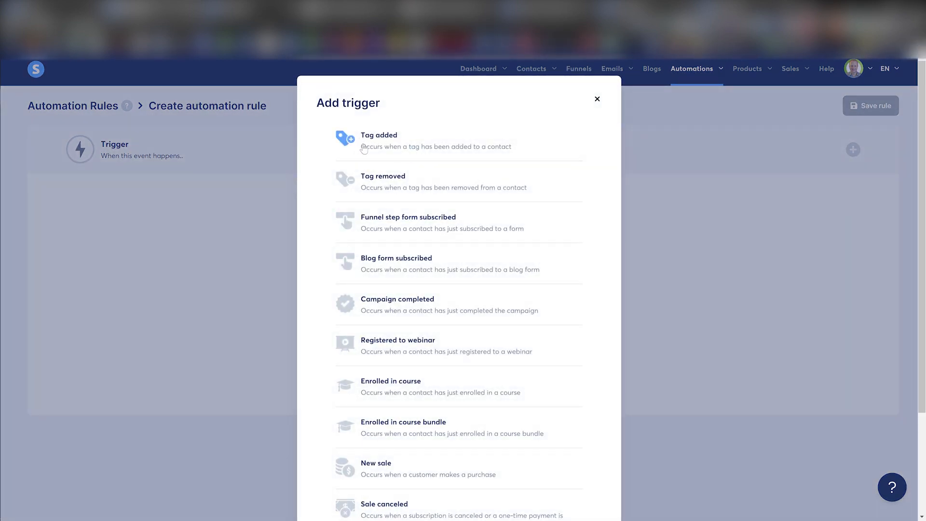
pyautogui.scroll(-3, 485, 213)
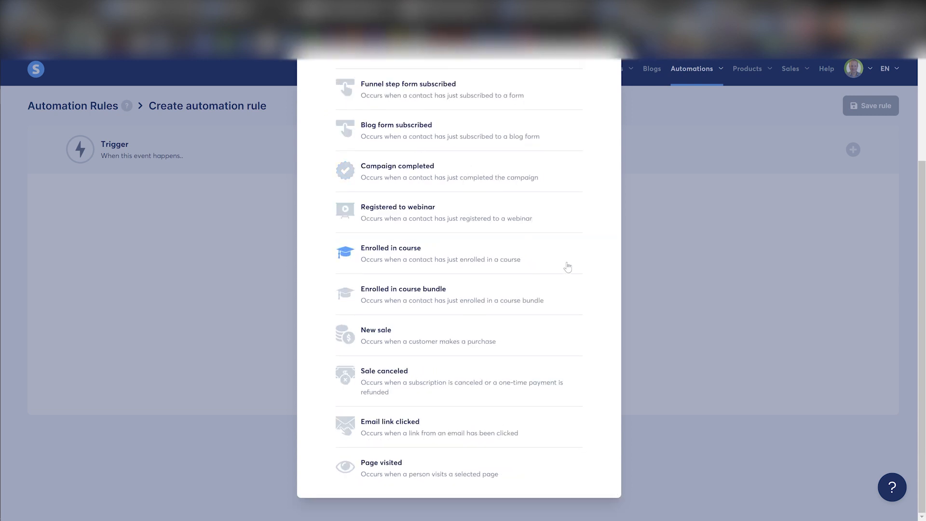
pyautogui.scroll(3, 611, 280)
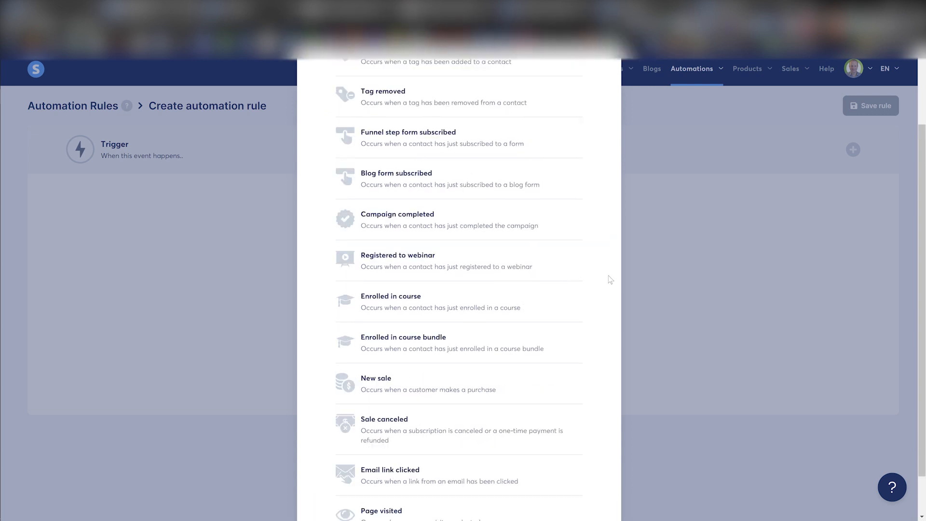
pyautogui.click(372, 139)
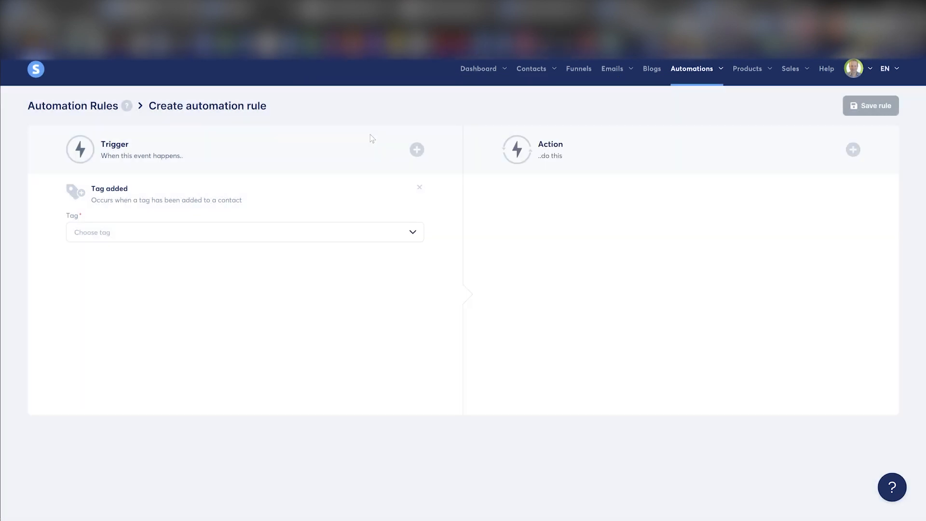
pyautogui.click(413, 232)
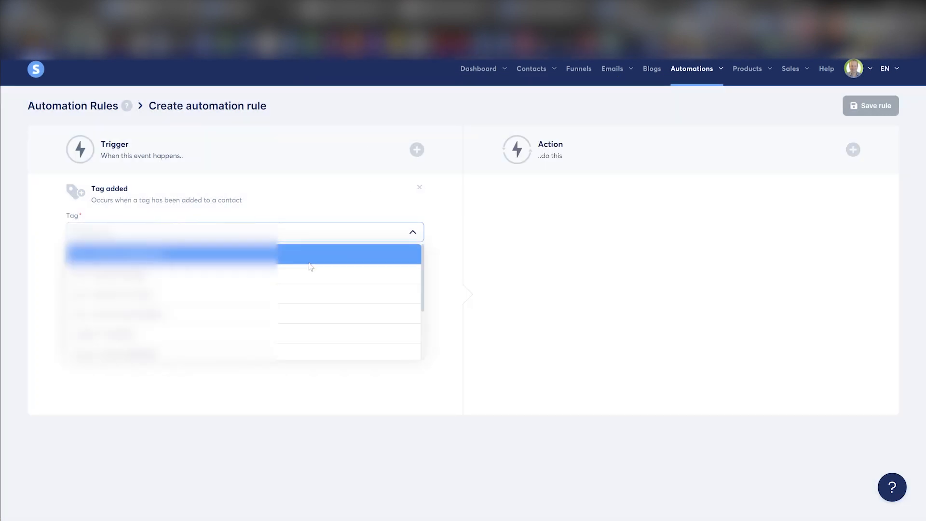
pyautogui.scroll(-2, 319, 309)
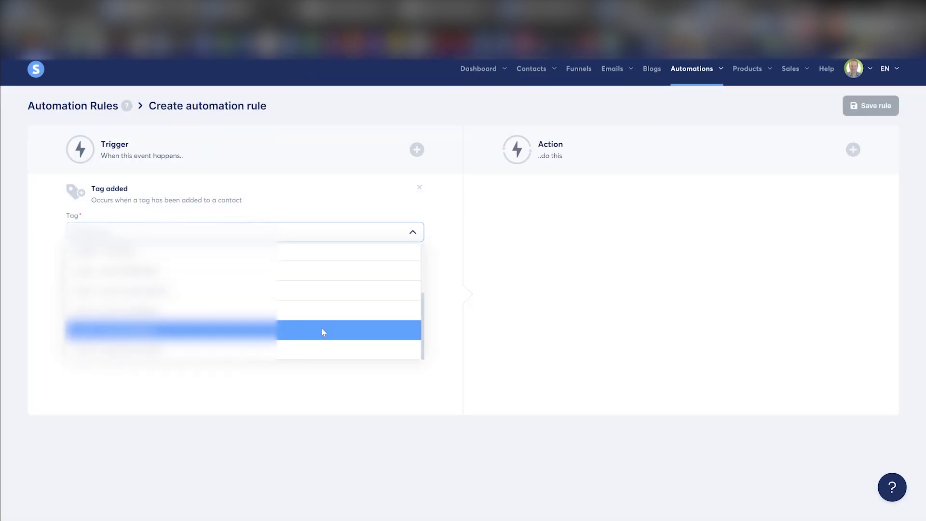
pyautogui.click(307, 261)
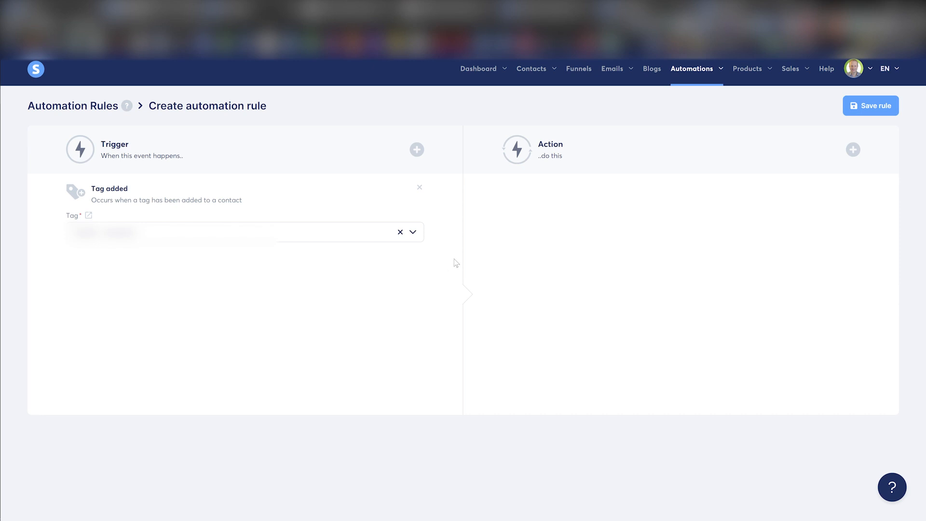
# Add a Send email action to the automation rule and check which emails can be chosen for it
pyautogui.click(852, 150)
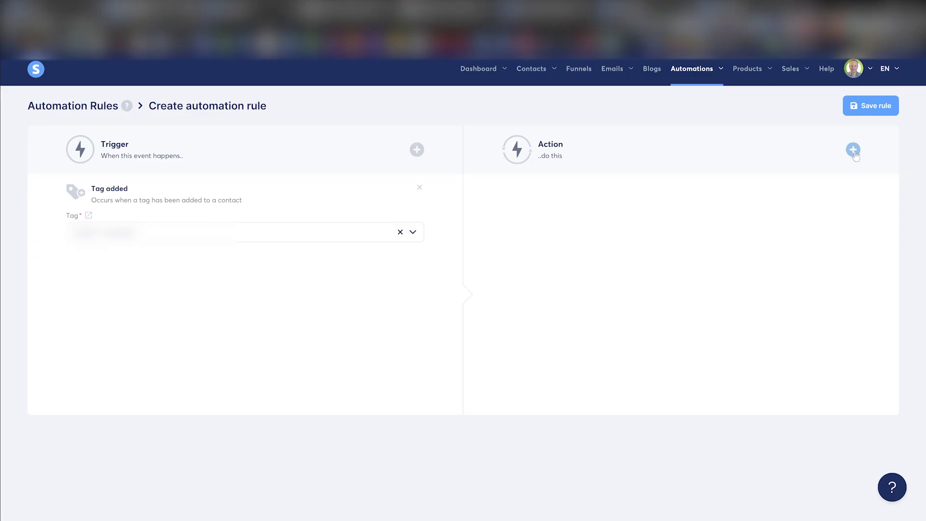
pyautogui.click(853, 150)
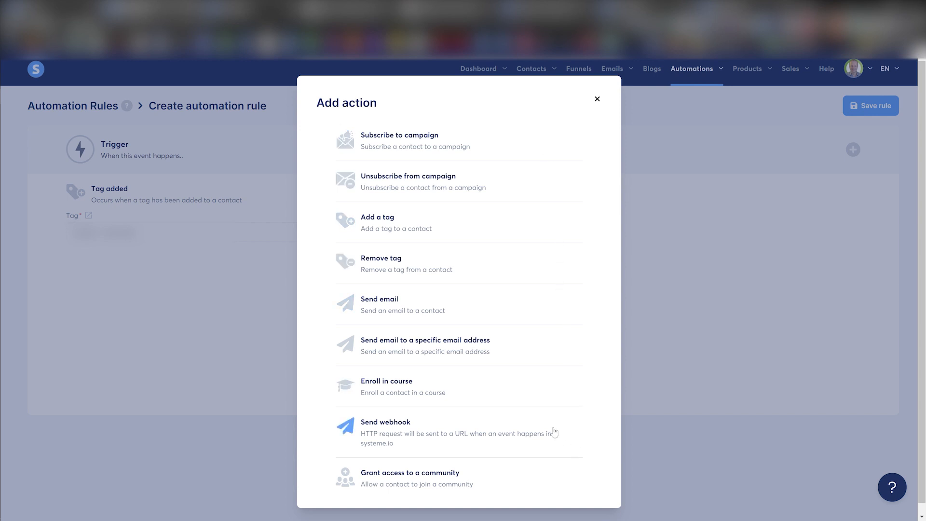
pyautogui.click(411, 303)
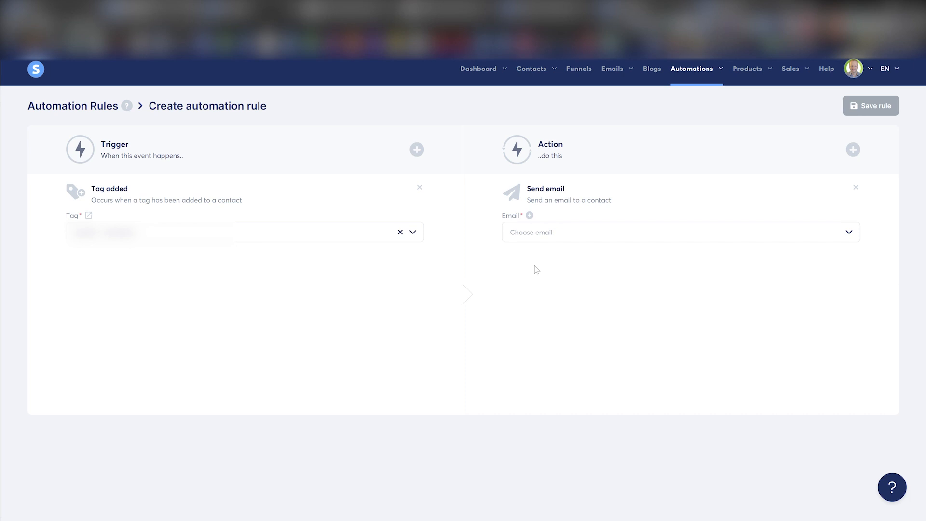
pyautogui.click(530, 216)
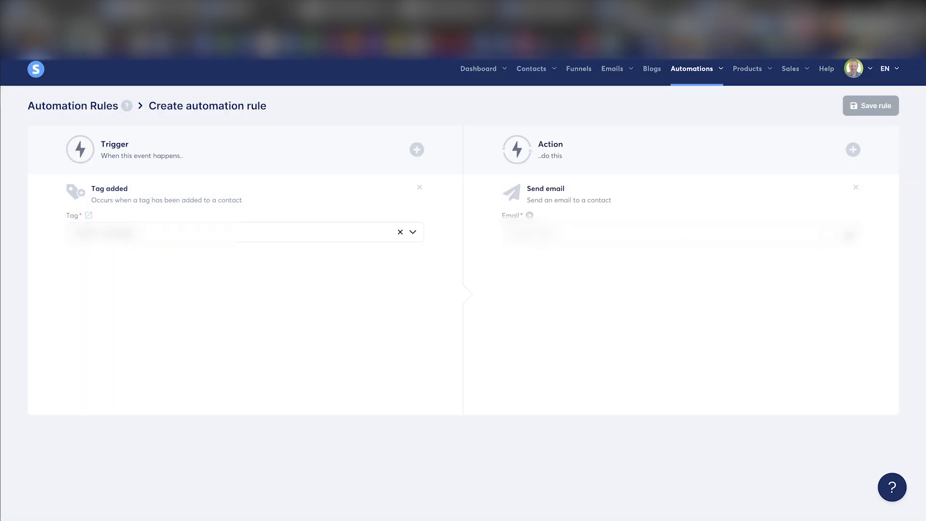
pyautogui.click(850, 234)
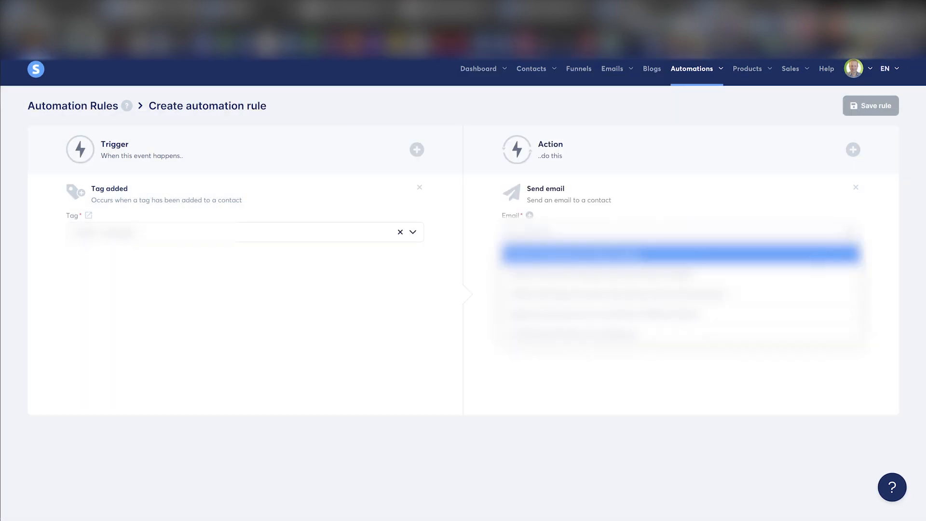
pyautogui.click(688, 203)
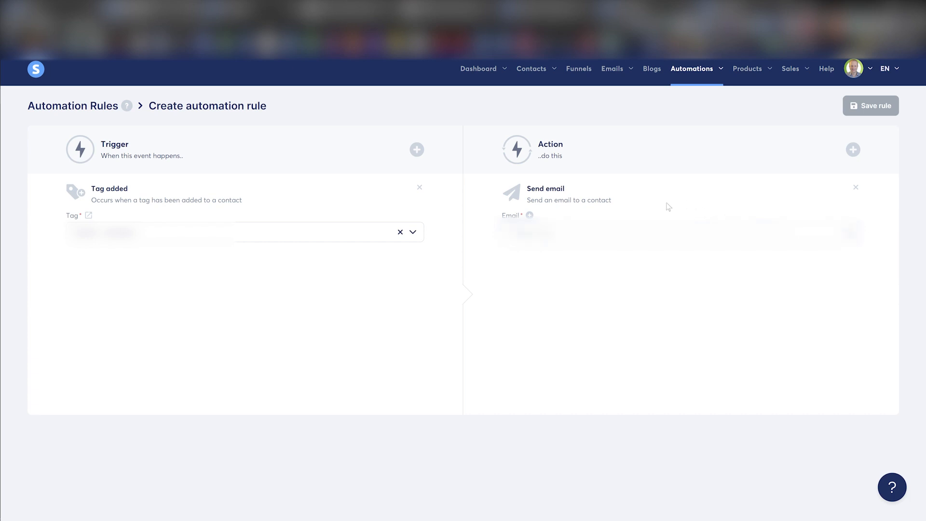